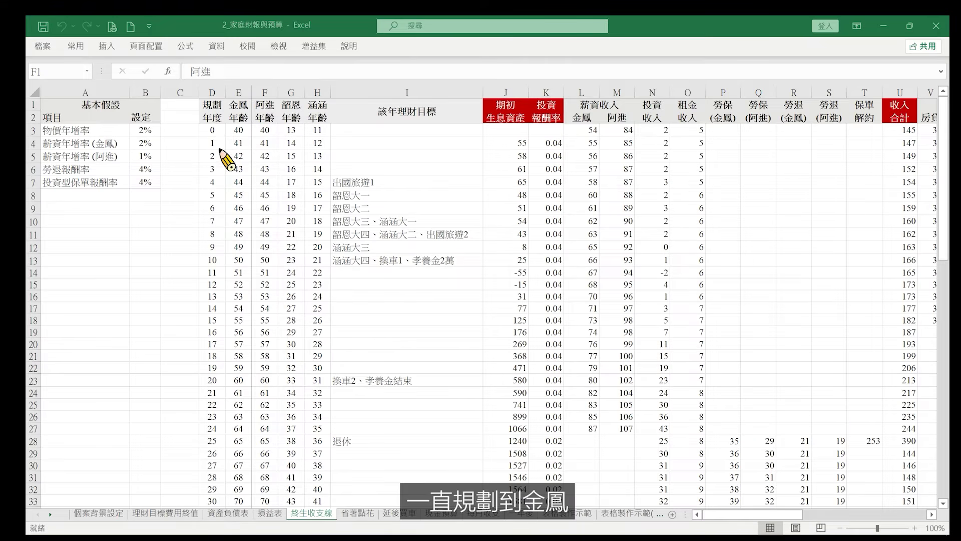
Review the planning-year and family-age columns of the 終生收支線 sheet from year 0 to year 50.
{"action": "scroll", "coordinate": [219, 179], "scroll_direction": "down", "scroll_amount": 4}
{"action": "scroll", "coordinate": [219, 178], "scroll_direction": "down", "scroll_amount": 4}
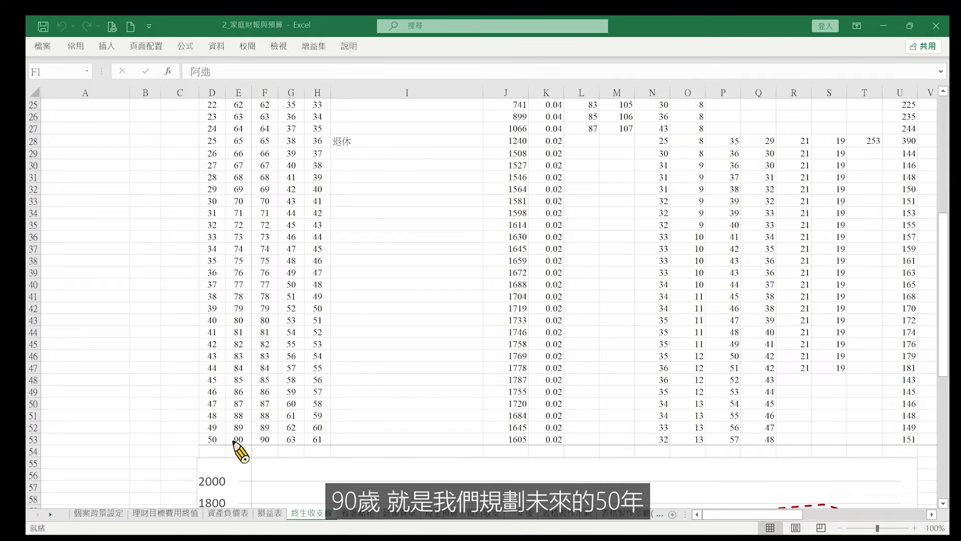
{"action": "scroll", "coordinate": [235, 415], "scroll_direction": "up", "scroll_amount": 8}
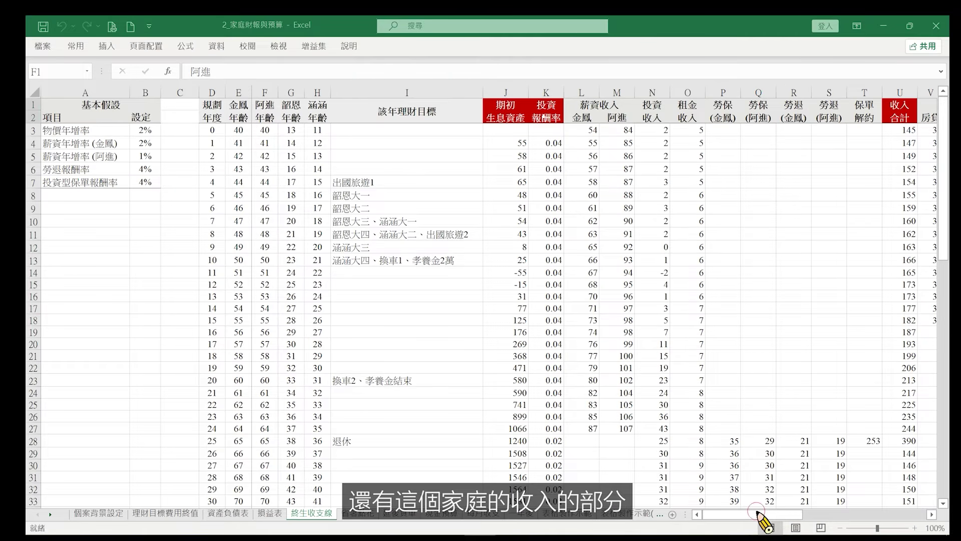
Examine the salary, investment, rental, 勞保, 勞退 and 保單解約 income columns across the working and retirement years.
{"action": "left_click", "coordinate": [779, 512]}
{"action": "left_click_drag", "start_coordinate": [779, 512], "coordinate": [803, 513]}
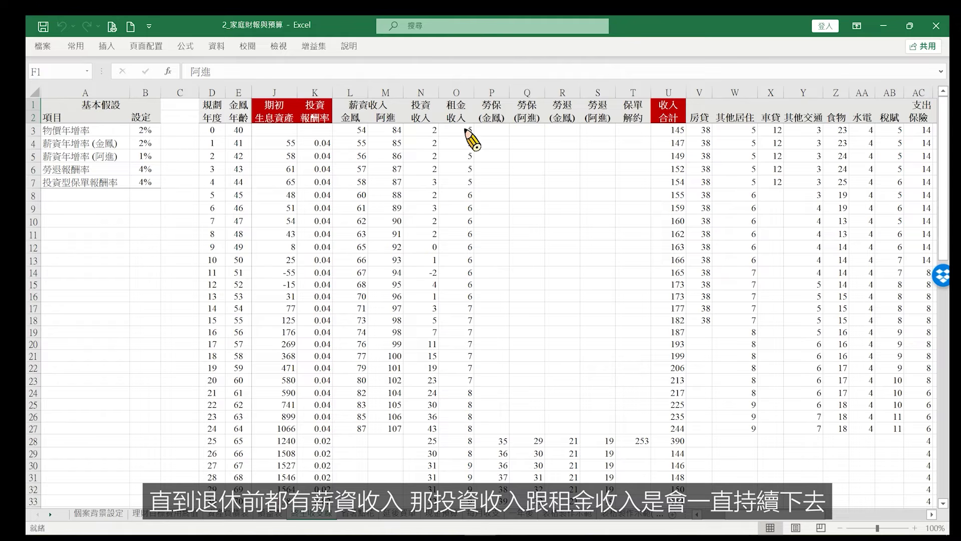
{"action": "scroll", "coordinate": [464, 216], "scroll_direction": "down", "scroll_amount": 4}
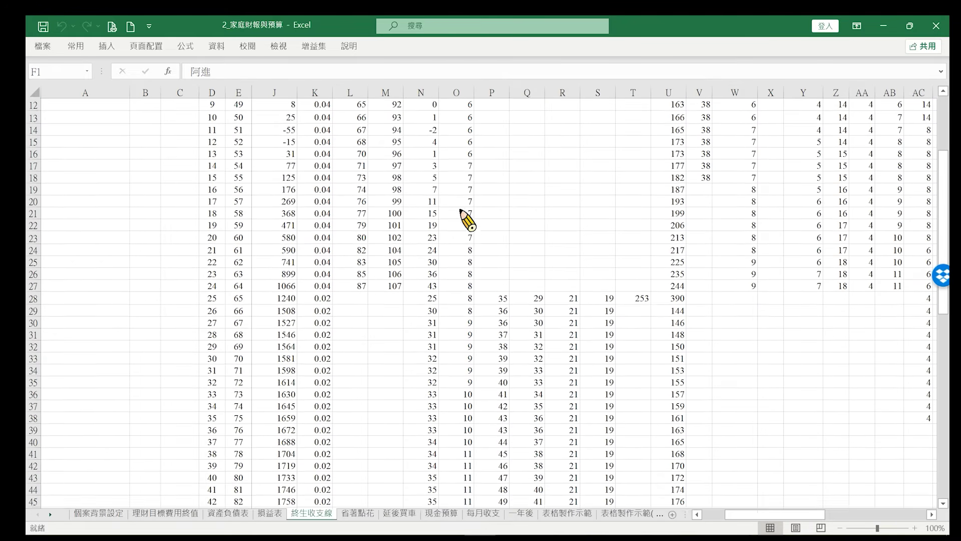
{"action": "scroll", "coordinate": [468, 333], "scroll_direction": "up", "scroll_amount": 4}
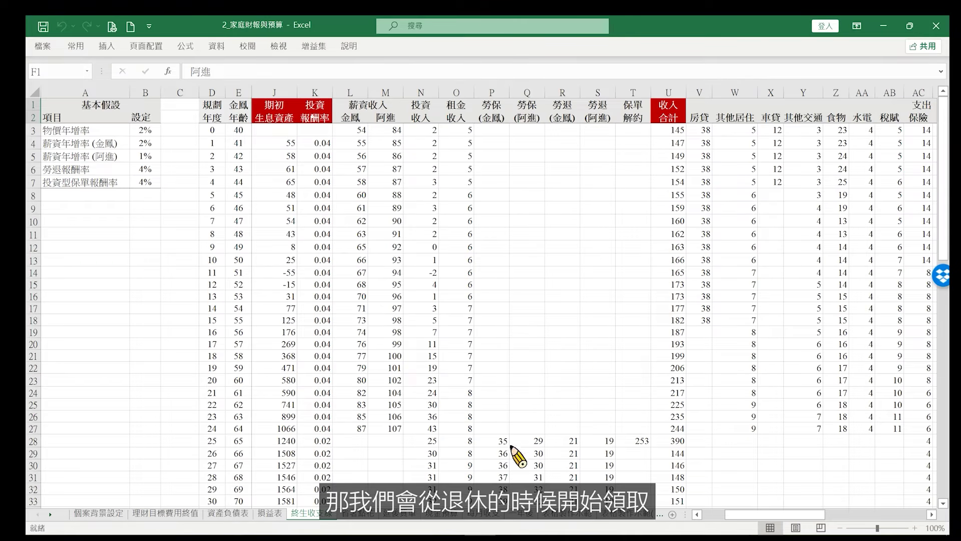
{"action": "scroll", "coordinate": [576, 443], "scroll_direction": "down", "scroll_amount": 4}
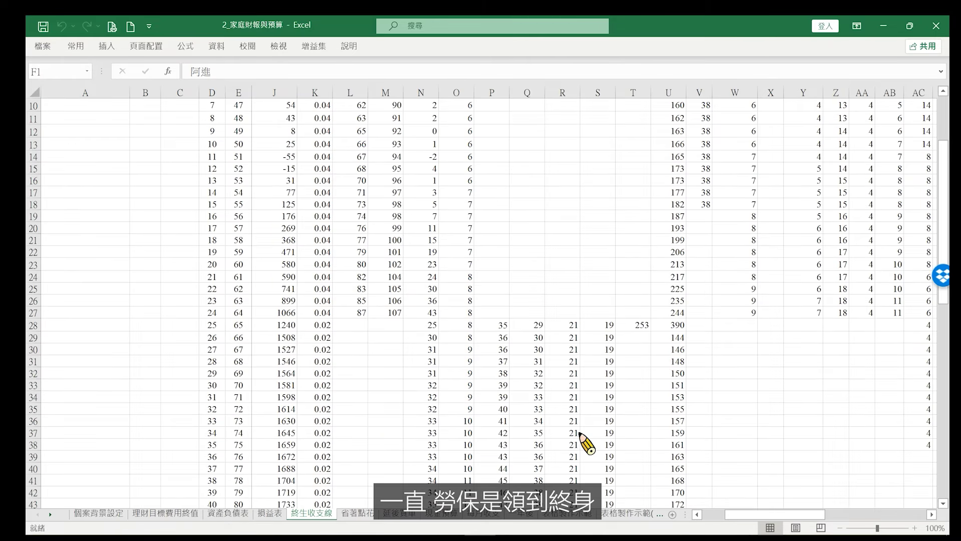
{"action": "scroll", "coordinate": [585, 443], "scroll_direction": "down", "scroll_amount": 3}
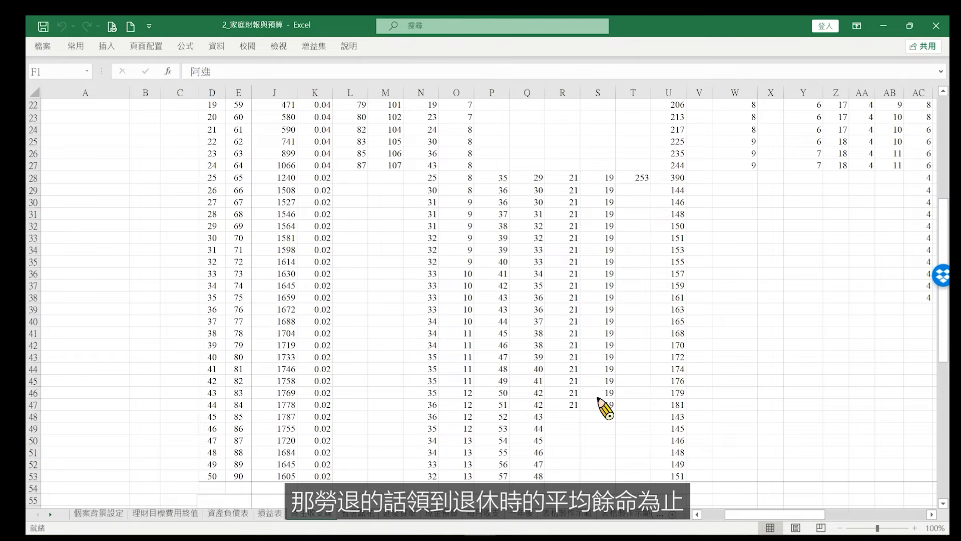
{"action": "scroll", "coordinate": [605, 404], "scroll_direction": "up", "scroll_amount": 7}
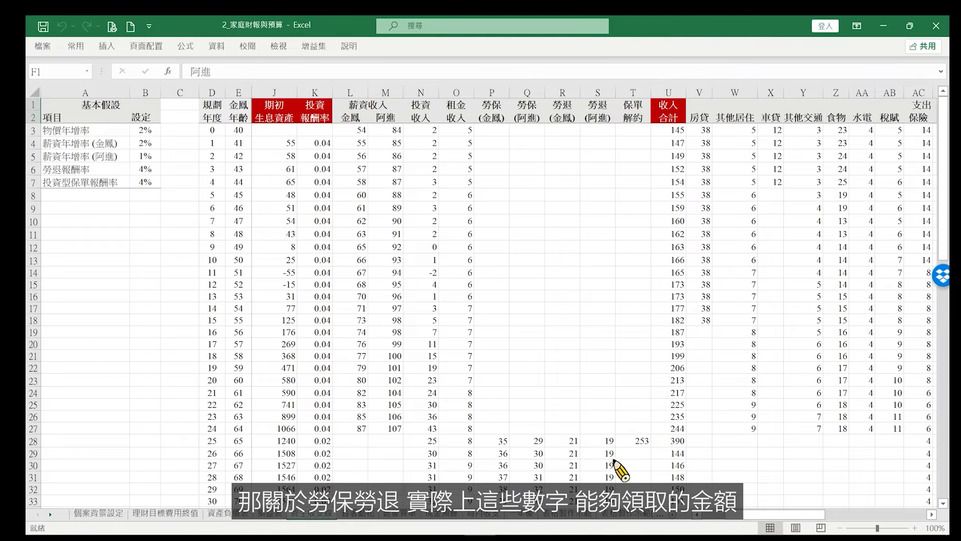
{"action": "scroll", "coordinate": [590, 423], "scroll_direction": "down", "scroll_amount": 1}
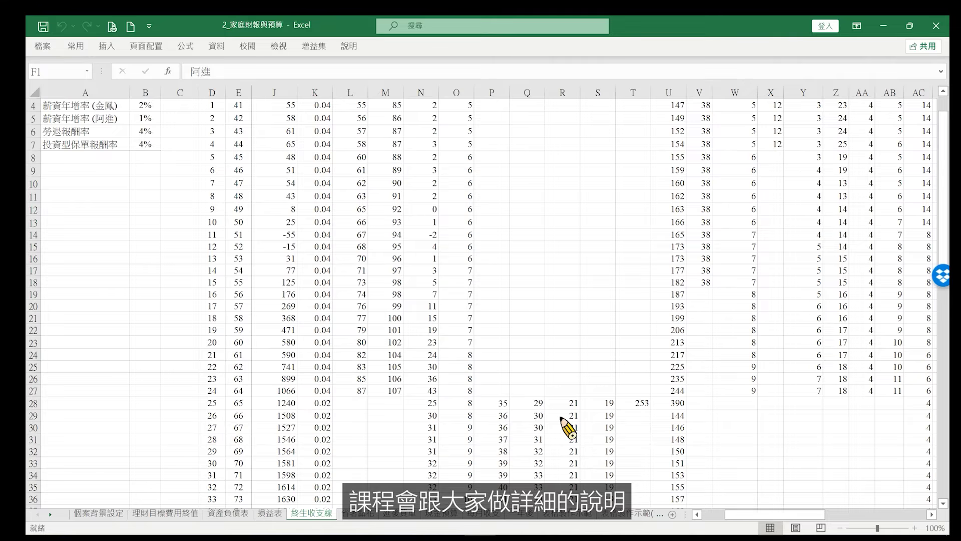
{"action": "scroll", "coordinate": [566, 426], "scroll_direction": "up", "scroll_amount": 1}
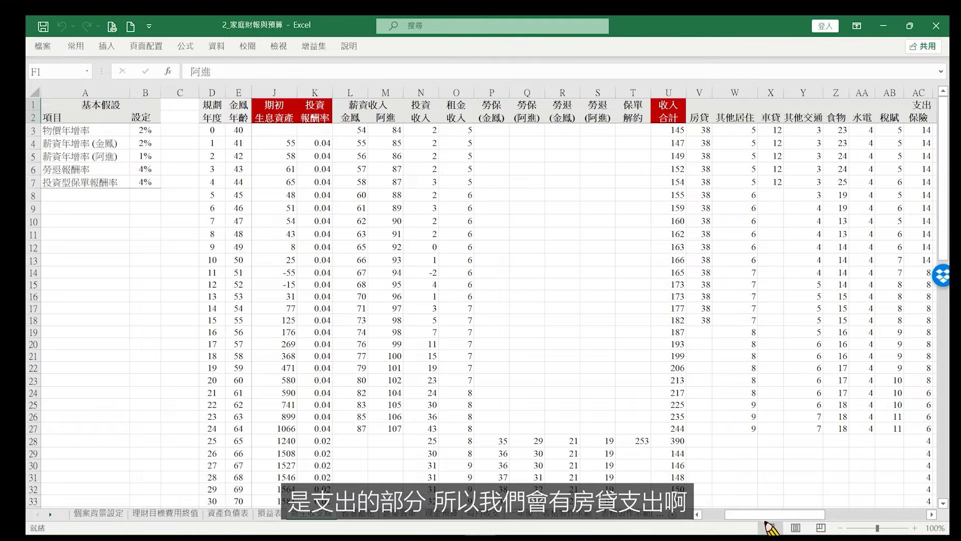
Bring the expense columns into view and inspect the 其他居住 values and formulas in cells W3 to W6.
{"action": "left_click_drag", "start_coordinate": [778, 514], "coordinate": [824, 516]}
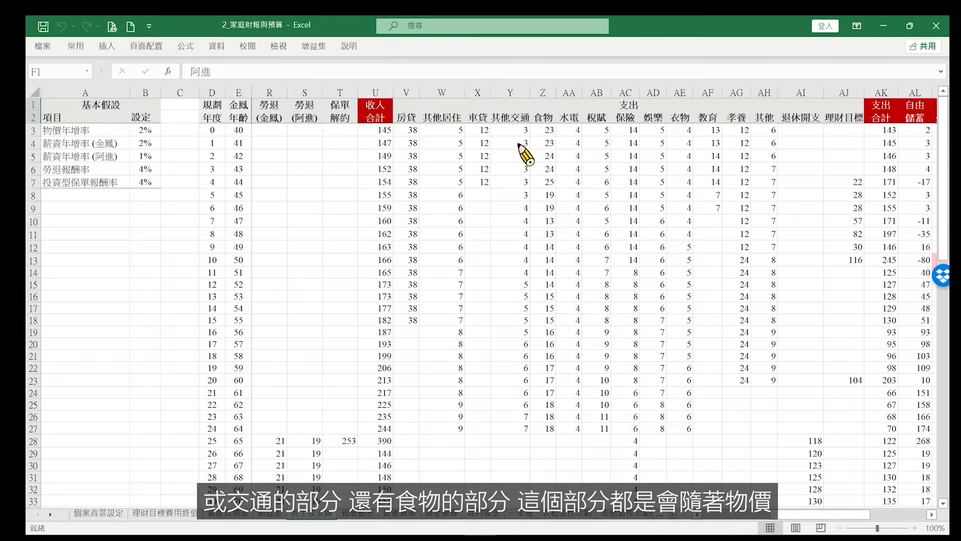
{"action": "left_click", "coordinate": [456, 135]}
{"action": "left_click", "coordinate": [457, 145]}
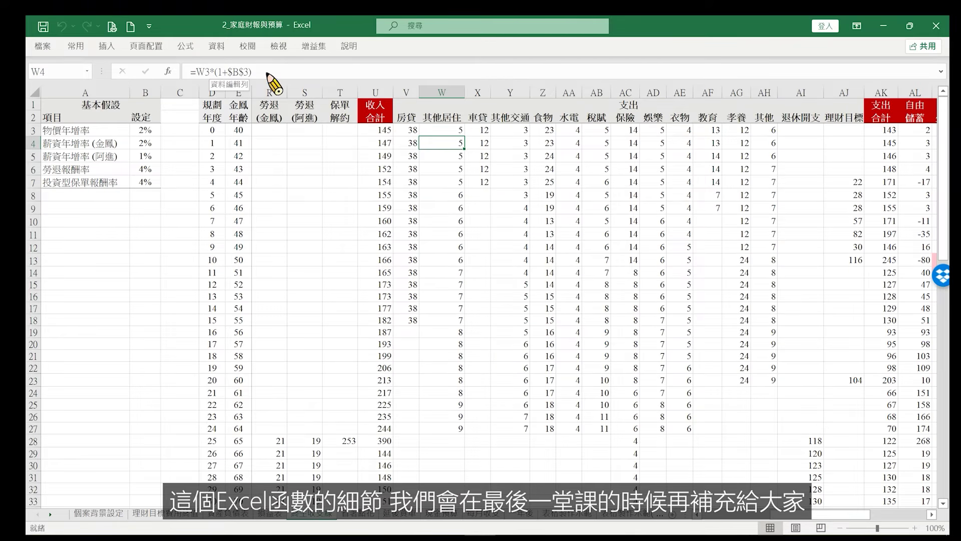
{"action": "left_click", "coordinate": [453, 158]}
{"action": "left_click", "coordinate": [455, 172]}
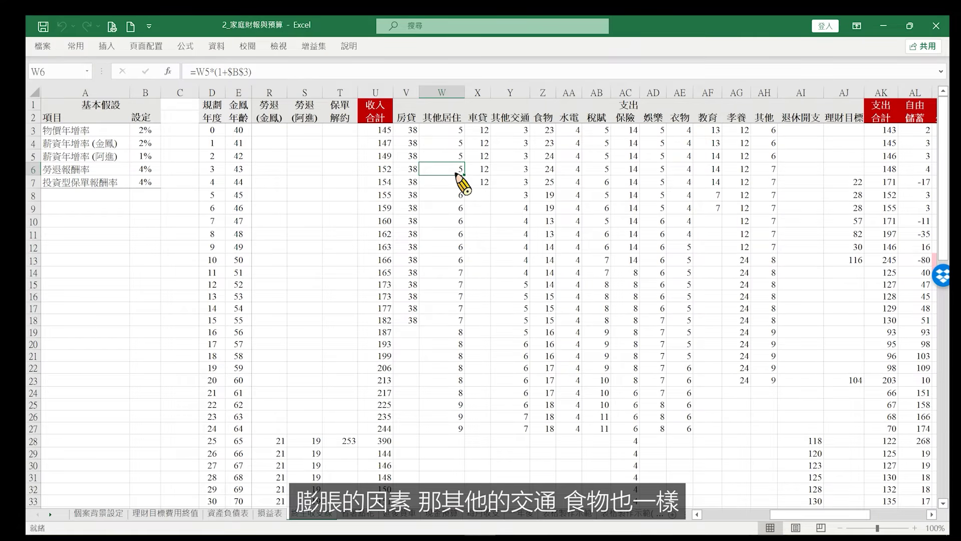
Inspect the 其他交通 formula in Y4 and the 食物 formulas in Z4 to Z6 and Z8 to Z10.
{"action": "left_click", "coordinate": [517, 147]}
{"action": "left_click", "coordinate": [546, 145]}
{"action": "left_click", "coordinate": [551, 157]}
{"action": "left_click", "coordinate": [551, 169]}
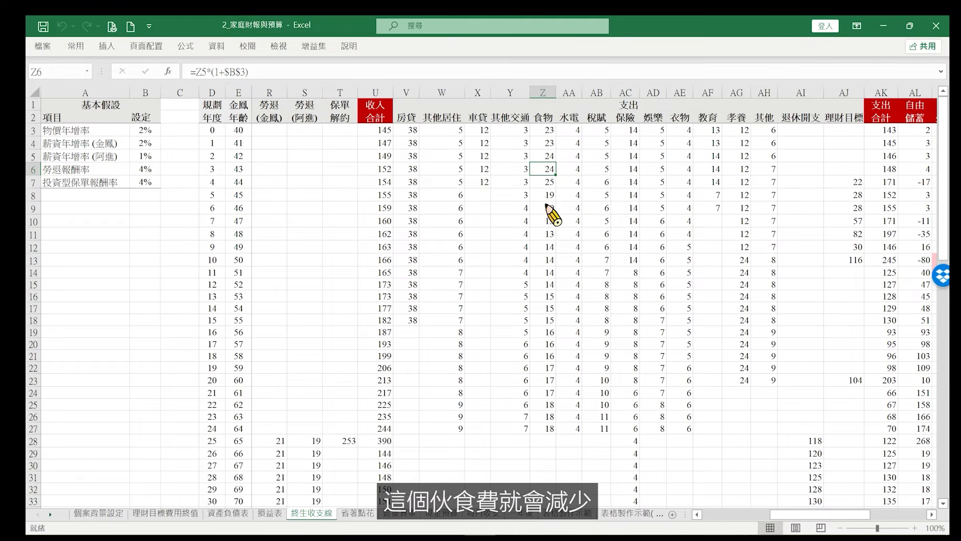
{"action": "left_click", "coordinate": [550, 197]}
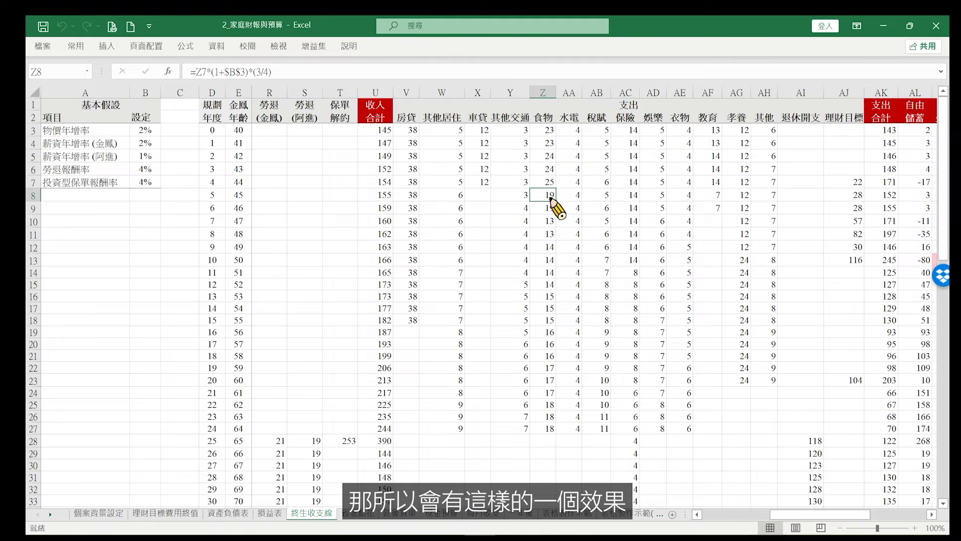
{"action": "left_click", "coordinate": [552, 208]}
{"action": "left_click", "coordinate": [553, 221]}
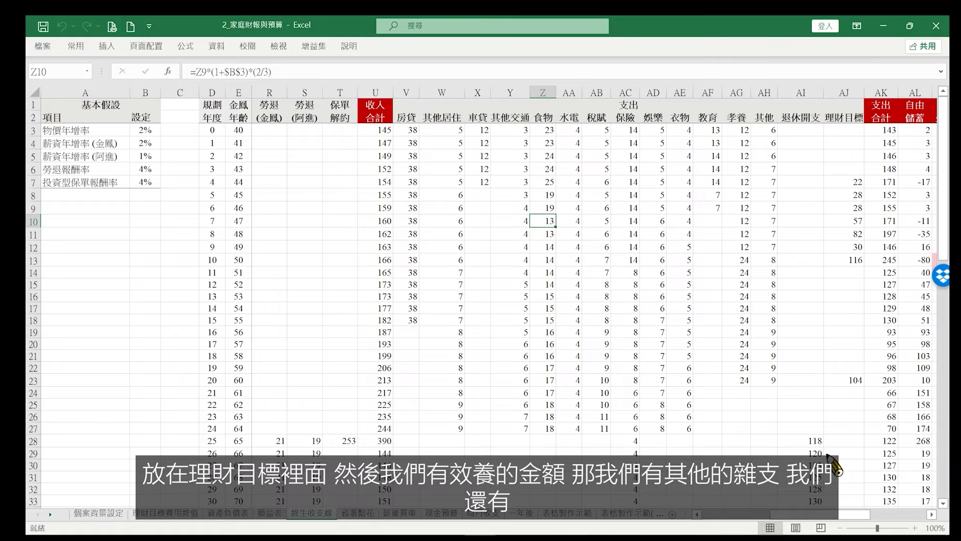
Review the 退休開支 column from retirement onward, along with the 支出合計, 自由儲蓄 and 期末生息資產 columns.
{"action": "scroll", "coordinate": [823, 437], "scroll_direction": "down", "scroll_amount": 2}
{"action": "scroll", "coordinate": [823, 437], "scroll_direction": "down", "scroll_amount": 1}
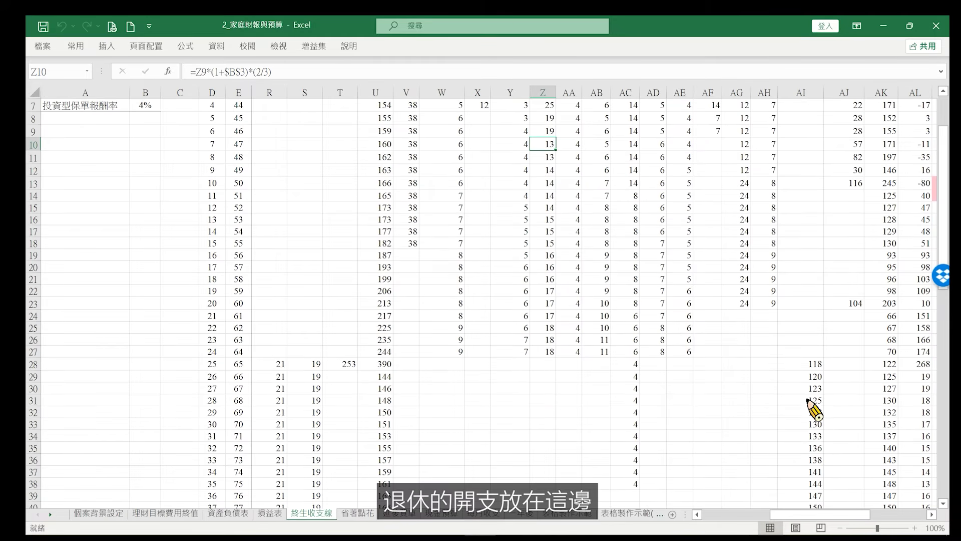
{"action": "scroll", "coordinate": [818, 423], "scroll_direction": "up", "scroll_amount": 2}
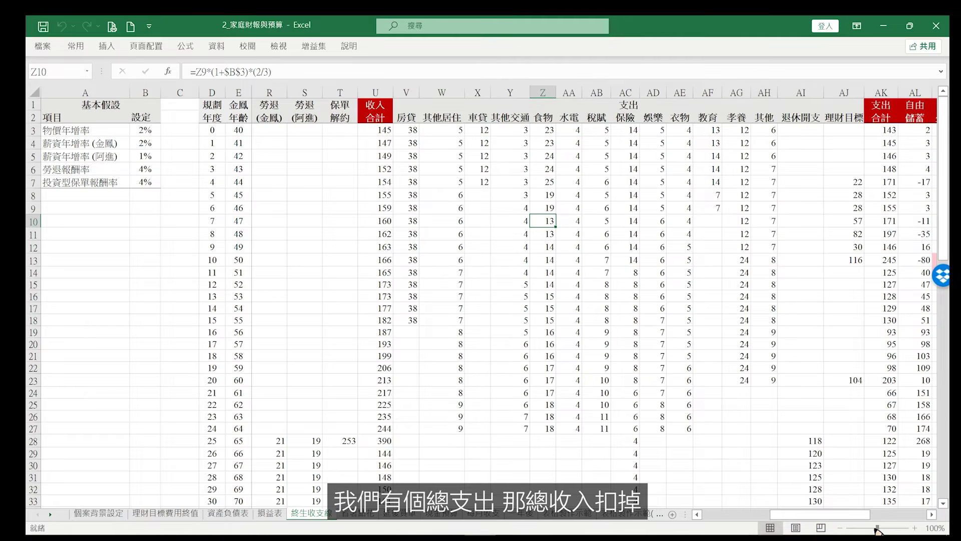
{"action": "left_click_drag", "start_coordinate": [862, 514], "coordinate": [877, 515]}
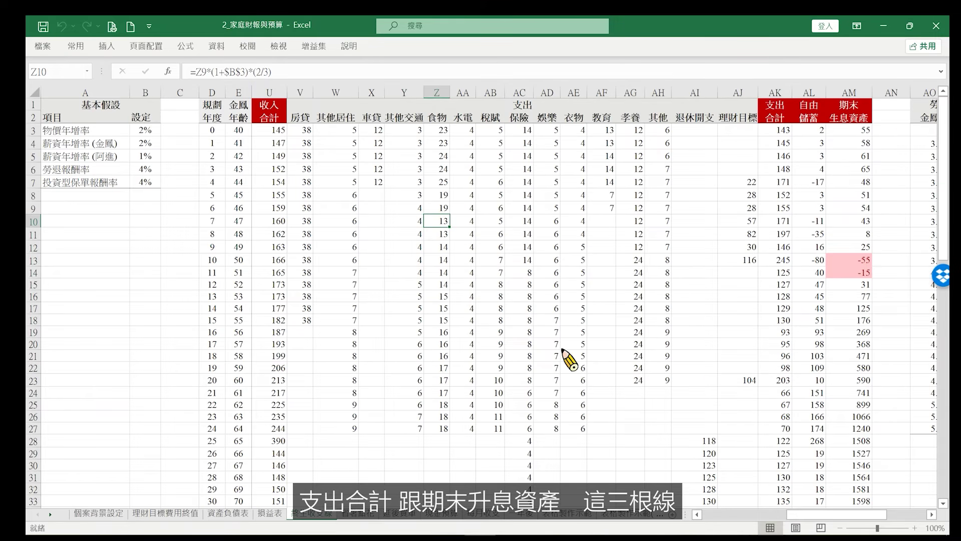
Examine the line chart of 收入合計, 支出合計 and 期末生息資產 below the 終生收支線 table.
{"action": "scroll", "coordinate": [569, 360], "scroll_direction": "down", "scroll_amount": 13}
{"action": "scroll", "coordinate": [569, 373], "scroll_direction": "down", "scroll_amount": 1}
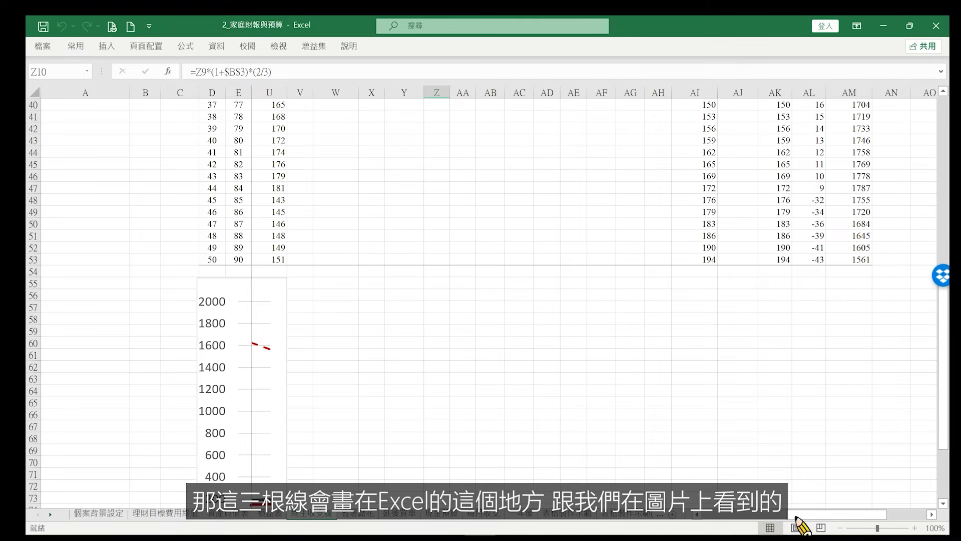
{"action": "key", "text": "ctrl+shift+0"}
{"action": "scroll", "coordinate": [659, 434], "scroll_direction": "down", "scroll_amount": 4}
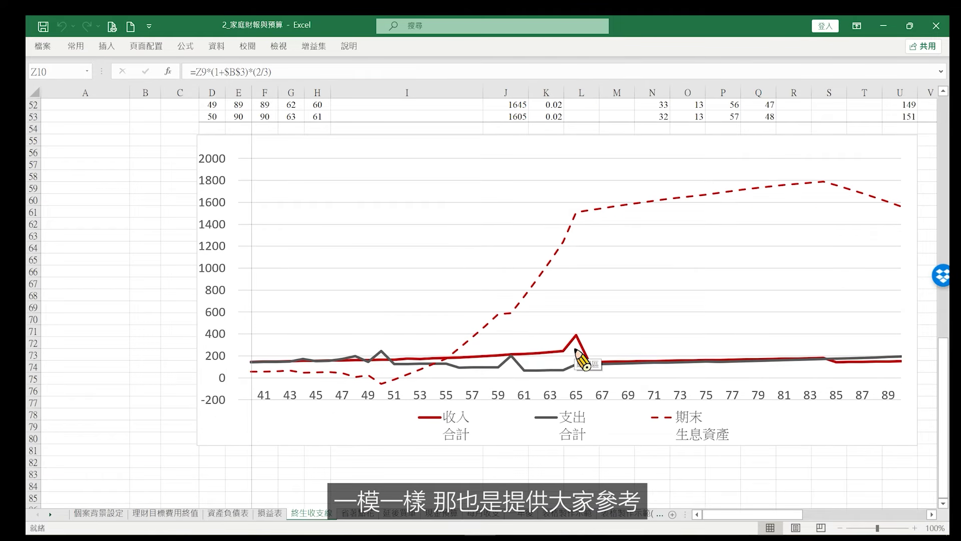
Open the 省著點花 sheet and review its 省吃儉用 and 期末生息資產 columns.
{"action": "scroll", "coordinate": [578, 360], "scroll_direction": "up", "scroll_amount": 17}
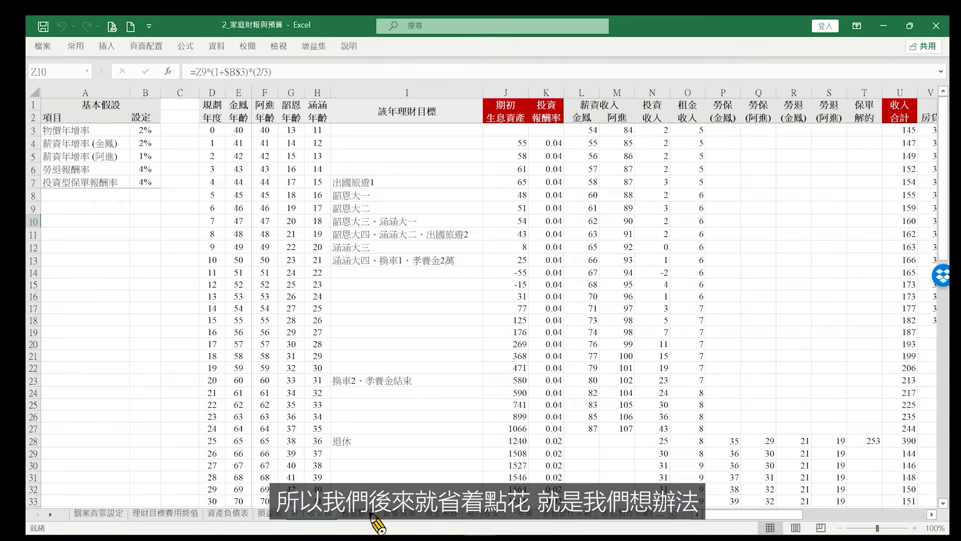
{"action": "left_click", "coordinate": [358, 520]}
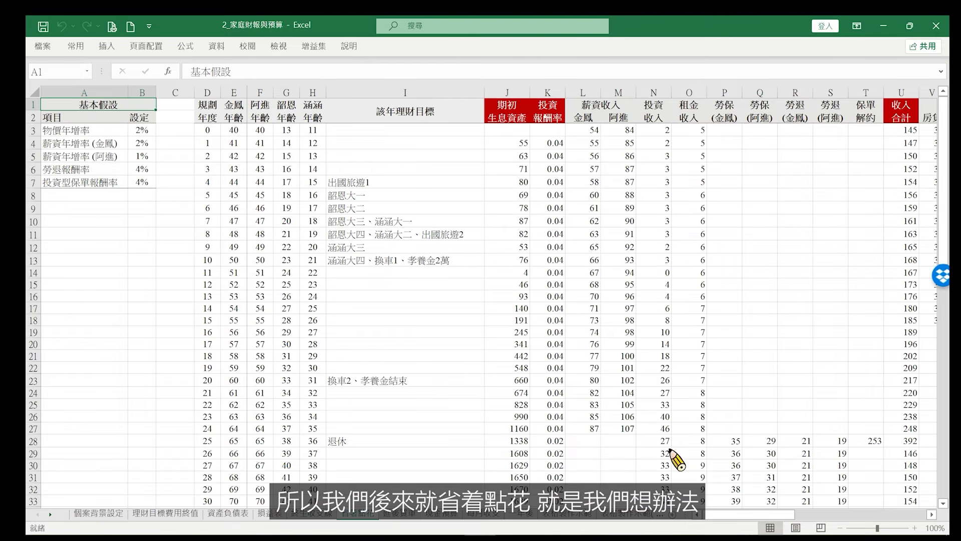
{"action": "mouse_move", "coordinate": [735, 515]}
{"action": "left_mouse_down"}
{"action": "mouse_move", "coordinate": [854, 525]}
{"action": "mouse_move", "coordinate": [823, 529]}
{"action": "left_mouse_up"}
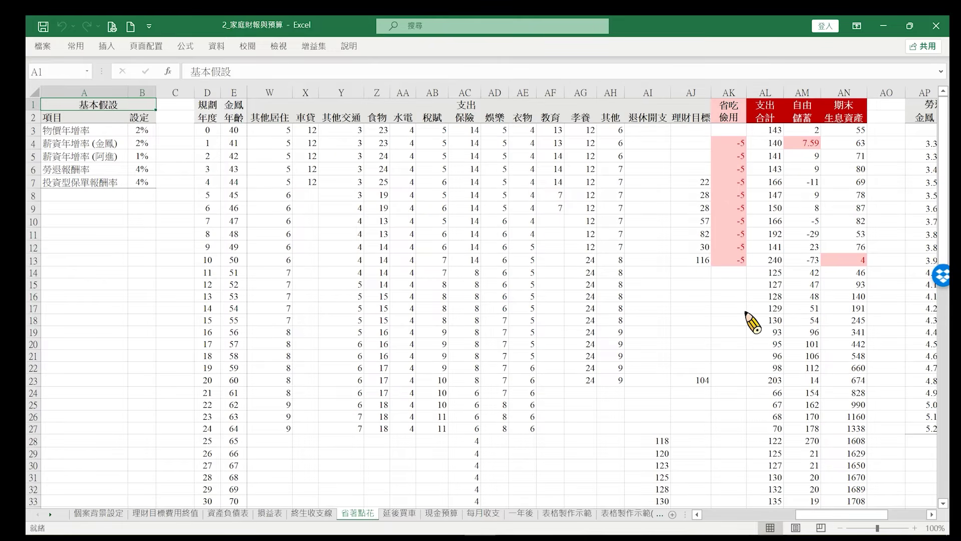
Open the 延後買車 sheet and review the 理財目標 and 期末生息資產 columns, inspecting the year 11 formula in AN14.
{"action": "left_click", "coordinate": [404, 513]}
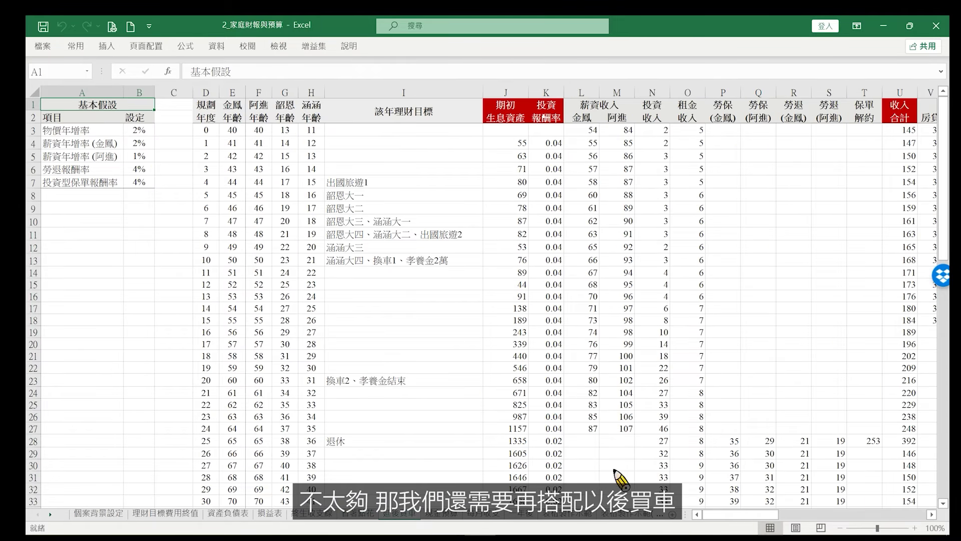
{"action": "left_click_drag", "start_coordinate": [740, 509], "coordinate": [849, 518]}
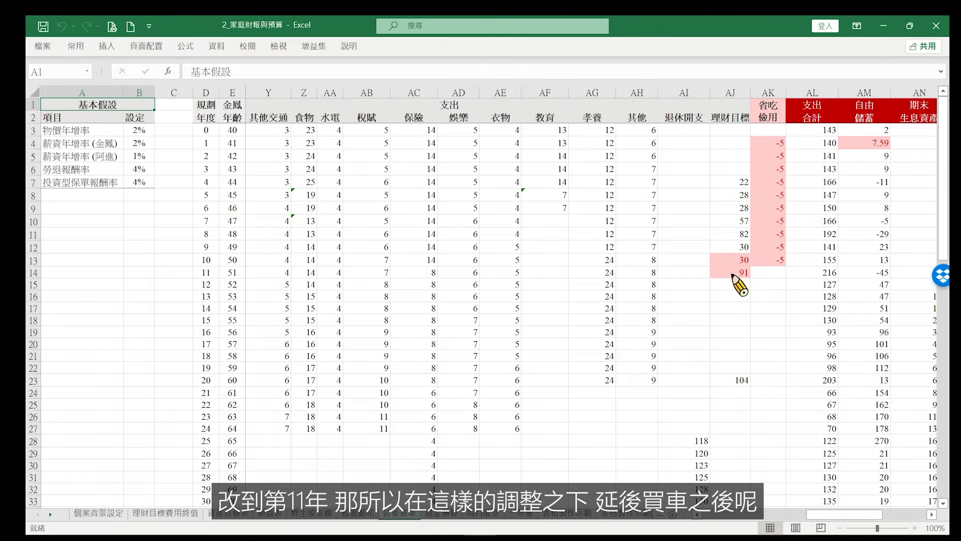
{"action": "left_click_drag", "start_coordinate": [842, 515], "coordinate": [853, 517]}
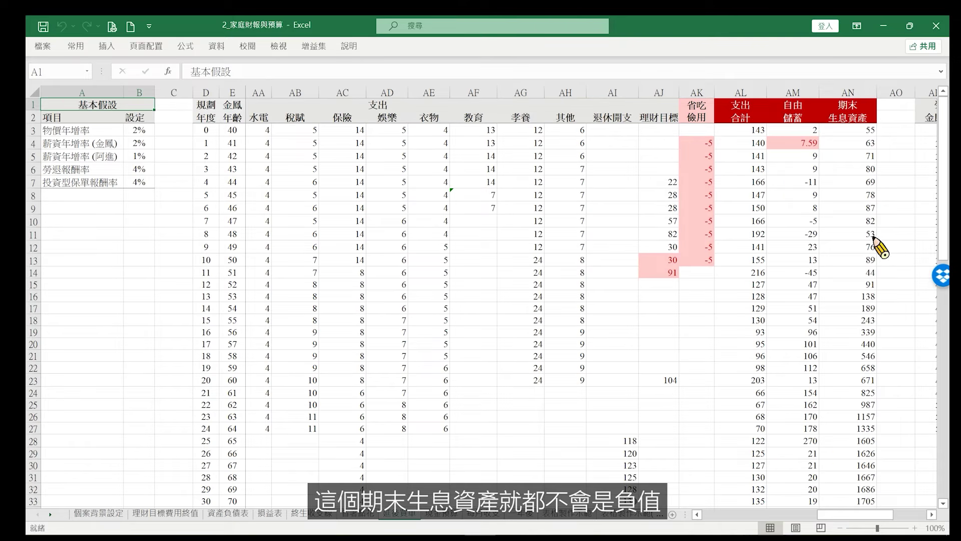
{"action": "left_click", "coordinate": [870, 275]}
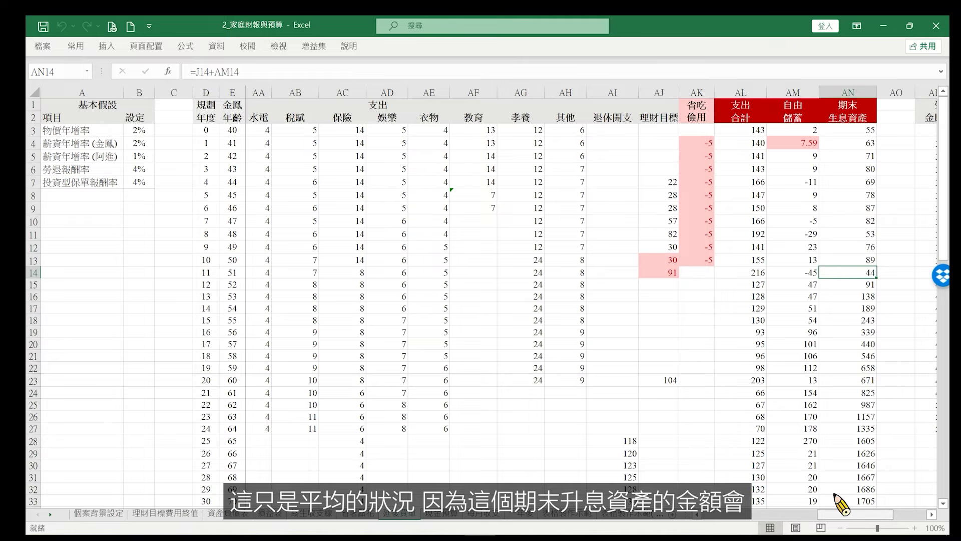
Compare the 期初生息資產 and 投資報酬率 columns with the 期末生息資產 column on the 延後買車 sheet.
{"action": "left_click", "coordinate": [837, 516]}
{"action": "left_click_drag", "start_coordinate": [837, 515], "coordinate": [734, 519]}
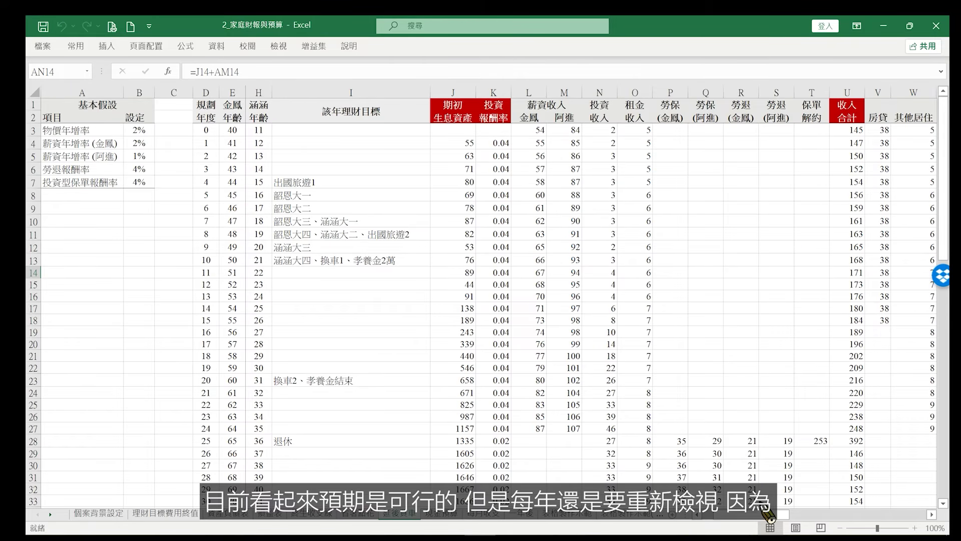
{"action": "left_click_drag", "start_coordinate": [769, 518], "coordinate": [744, 520]}
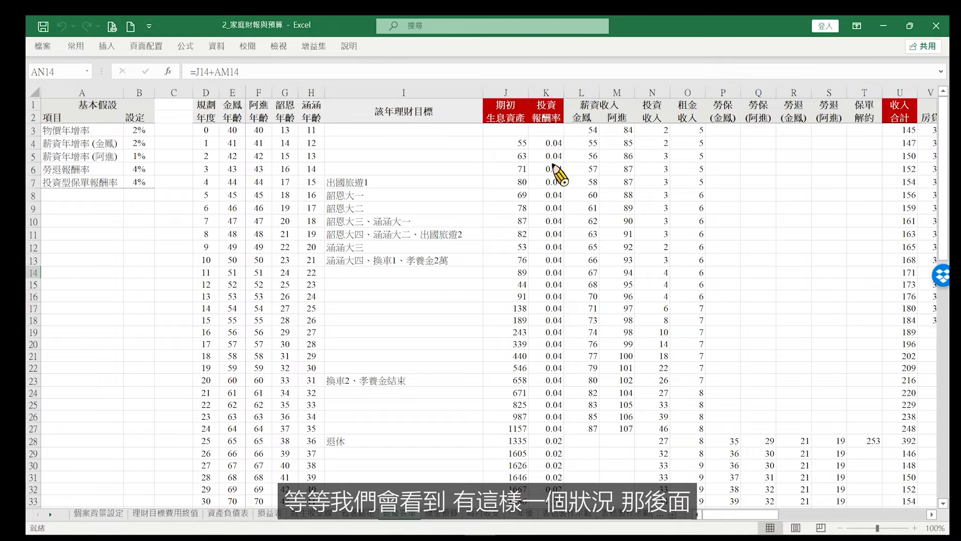
{"action": "left_click_drag", "start_coordinate": [749, 516], "coordinate": [854, 516]}
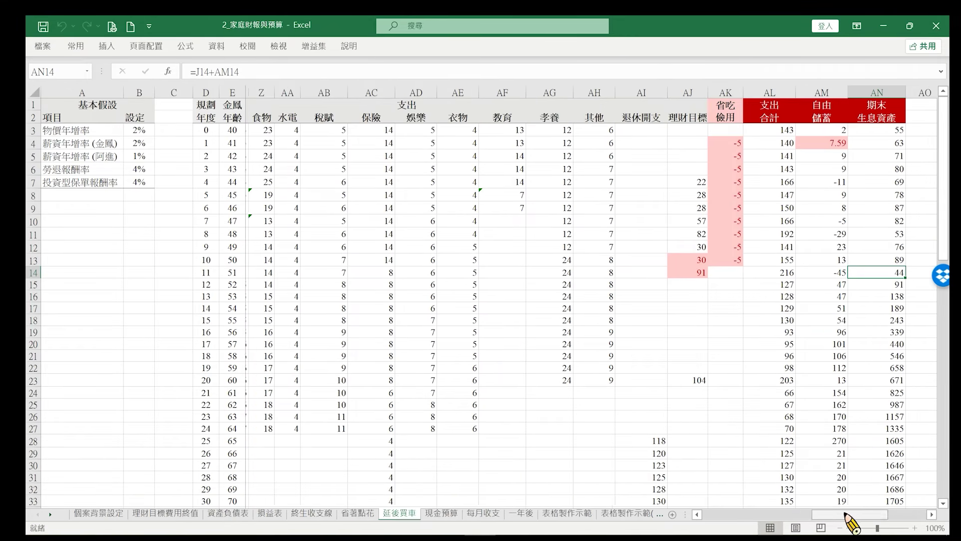